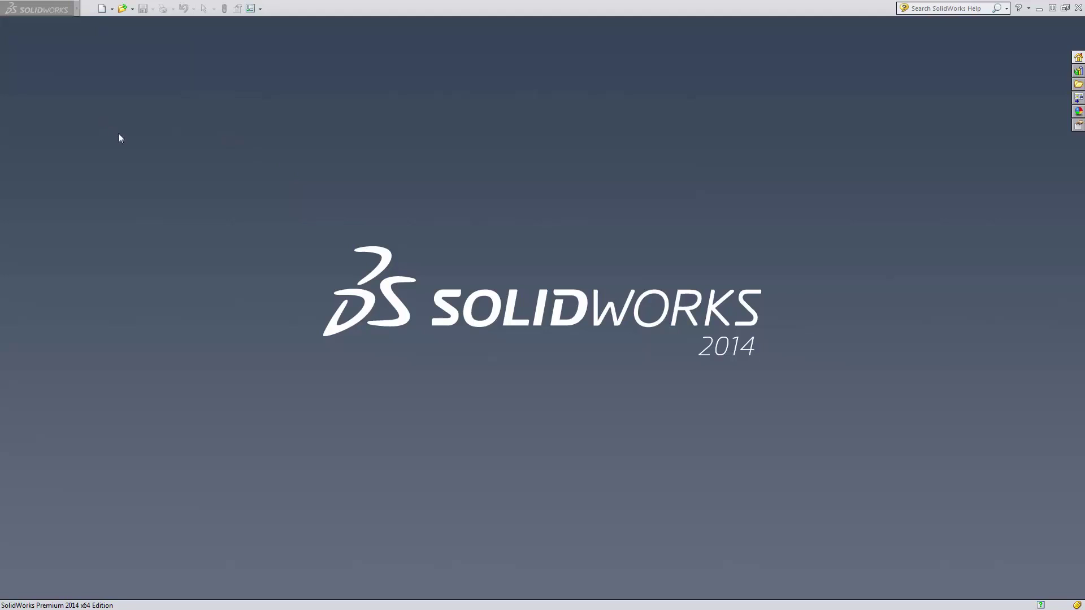
Step: Open the SketchLink assembly from the File menu's recent documents list
{"action": "mouse_move", "coordinate": [31, 12]}
{"action": "left_click", "coordinate": [89, 8]}
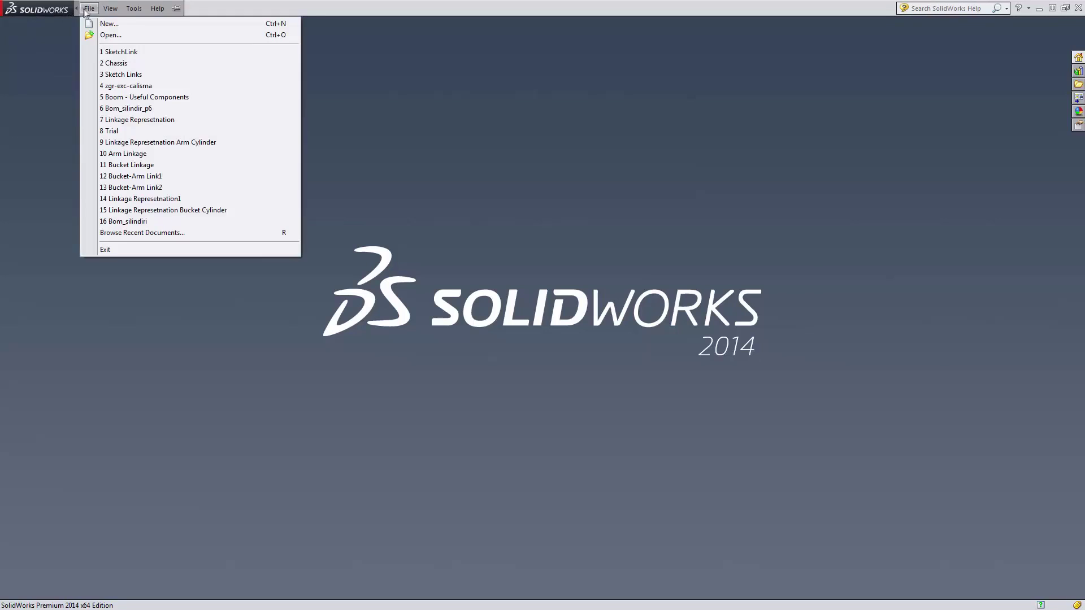
{"action": "mouse_move", "coordinate": [90, 8]}
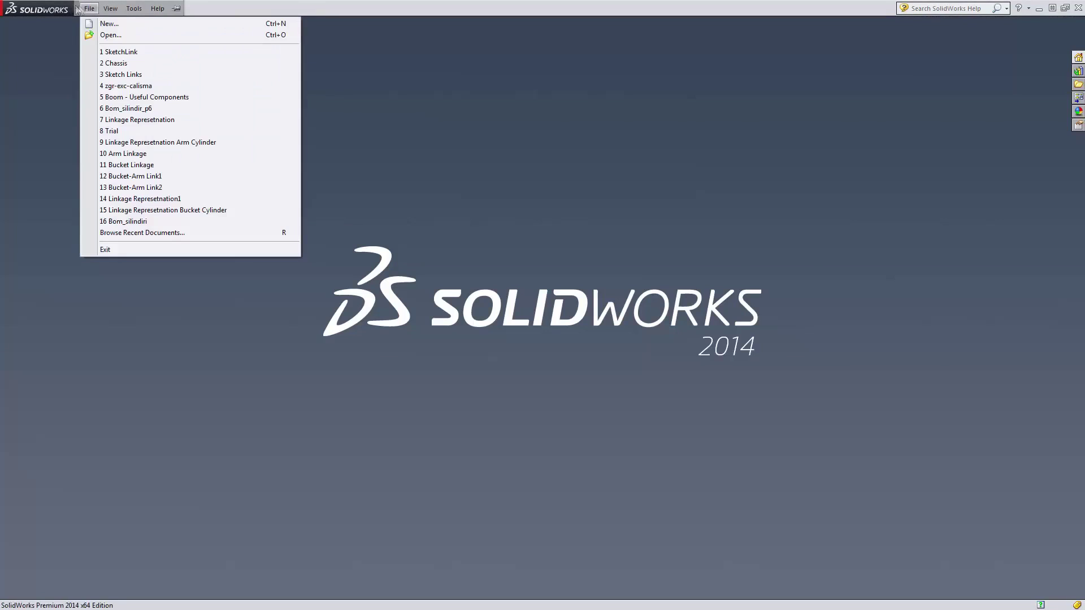
{"action": "left_click", "coordinate": [116, 52]}
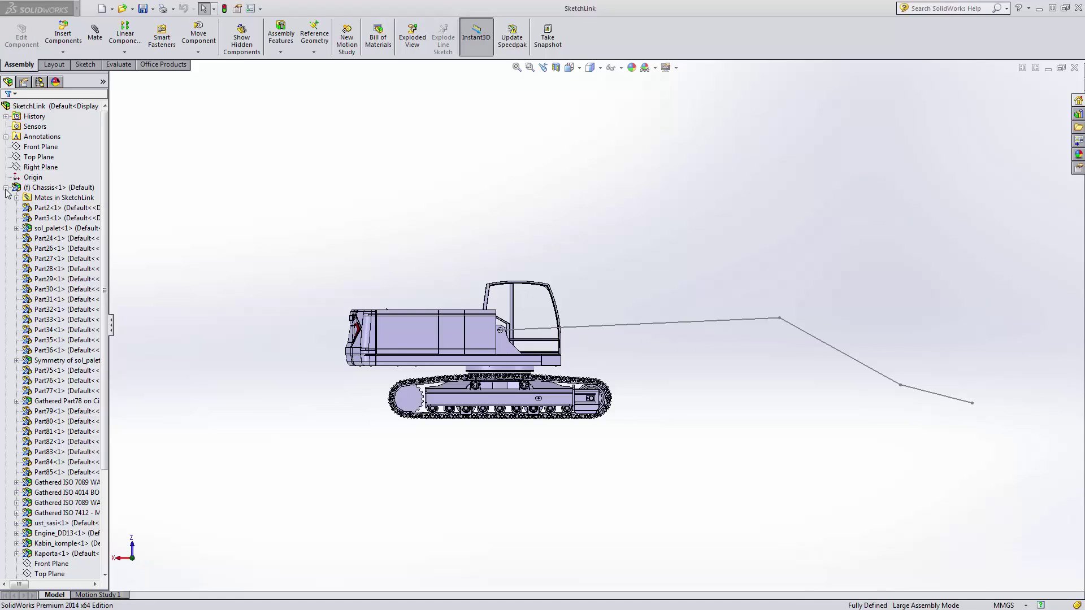
{"action": "scroll", "coordinate": [6, 192], "scroll_direction": "down", "scroll_amount": 1}
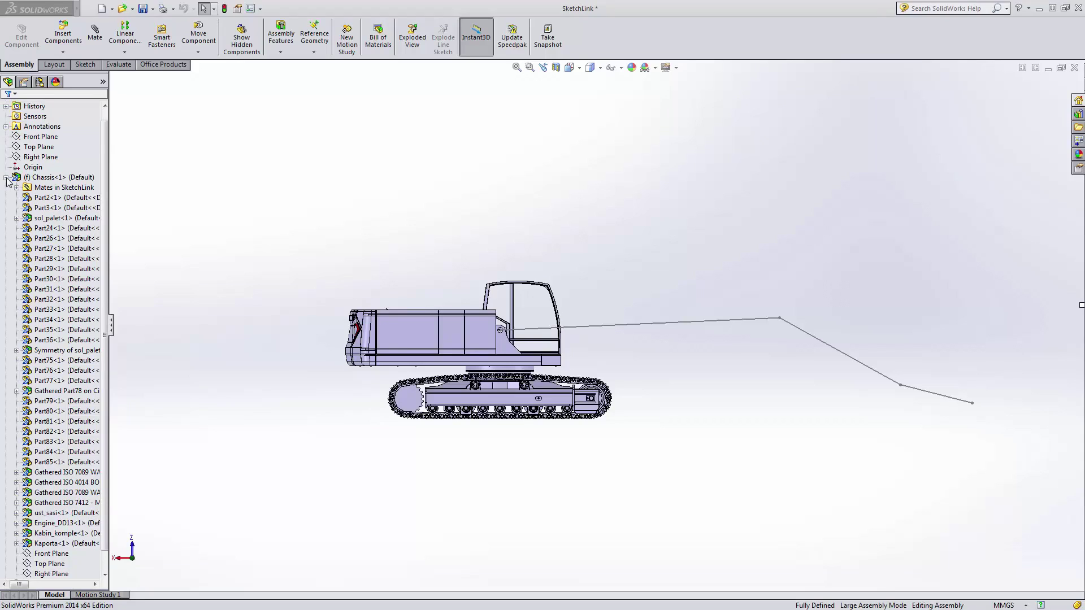
Step: Collapse Chassis<1>, expand Sketch Links<1>, and edit Sketch2 in the assembly context
{"action": "left_click", "coordinate": [6, 177]}
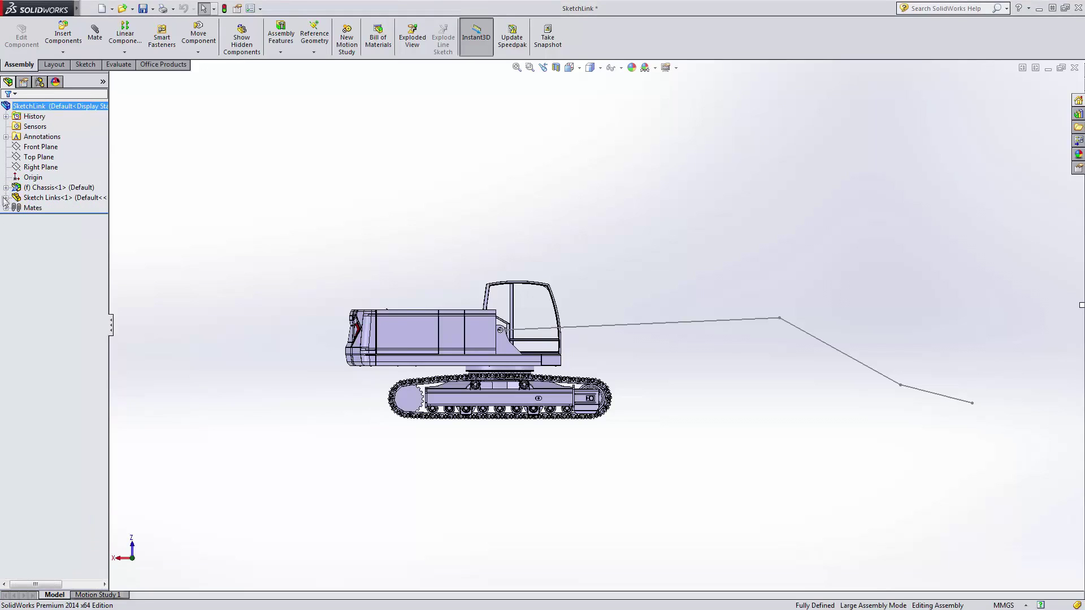
{"action": "left_click", "coordinate": [5, 197]}
{"action": "left_click", "coordinate": [52, 299]}
{"action": "right_click", "coordinate": [52, 299]}
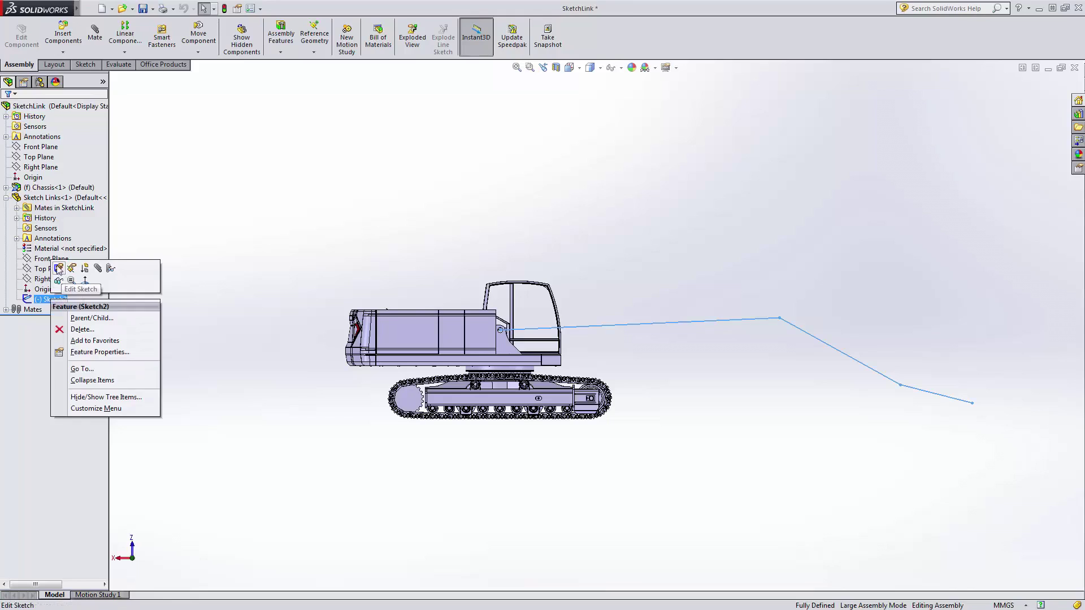
{"action": "left_click", "coordinate": [75, 268]}
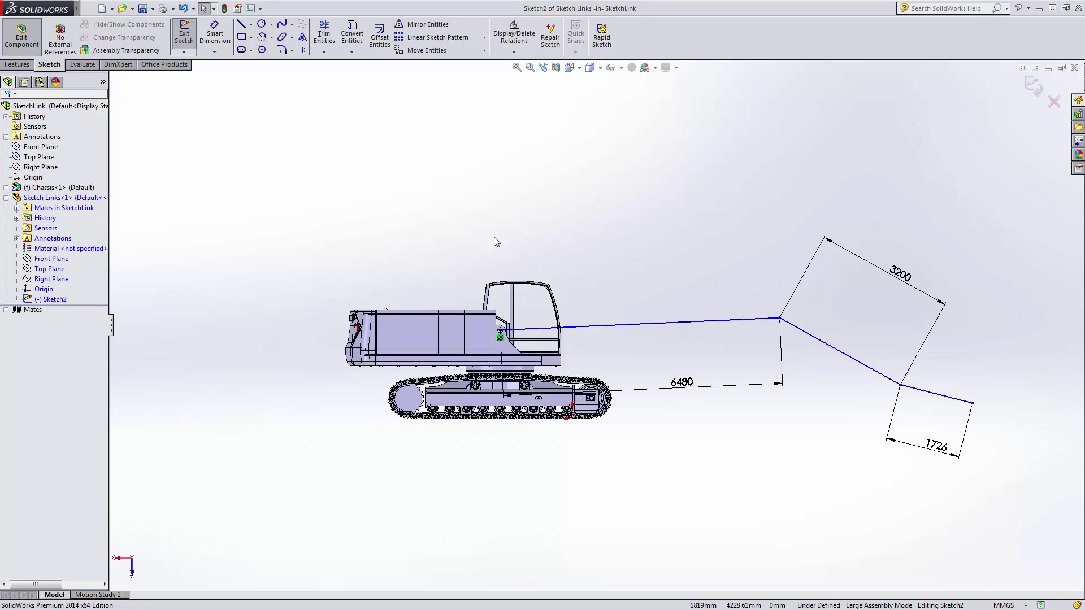
{"action": "middle_click_drag", "start_coordinate": [584, 305], "coordinate": [542, 294]}
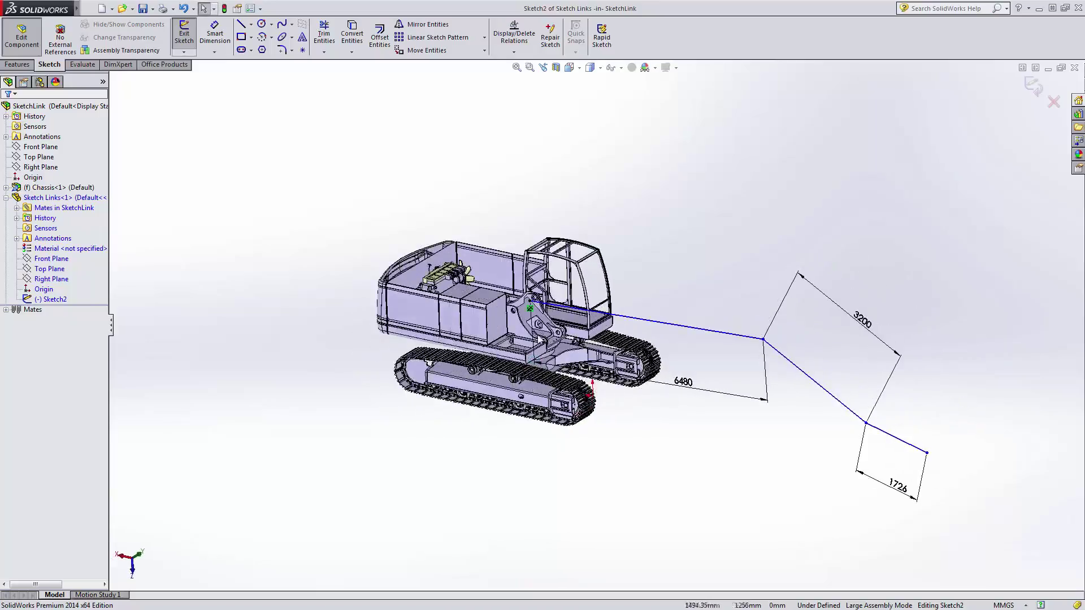
{"action": "scroll", "coordinate": [566, 316], "scroll_direction": "down", "scroll_amount": 6}
{"action": "scroll", "coordinate": [566, 316], "scroll_direction": "down", "scroll_amount": 8}
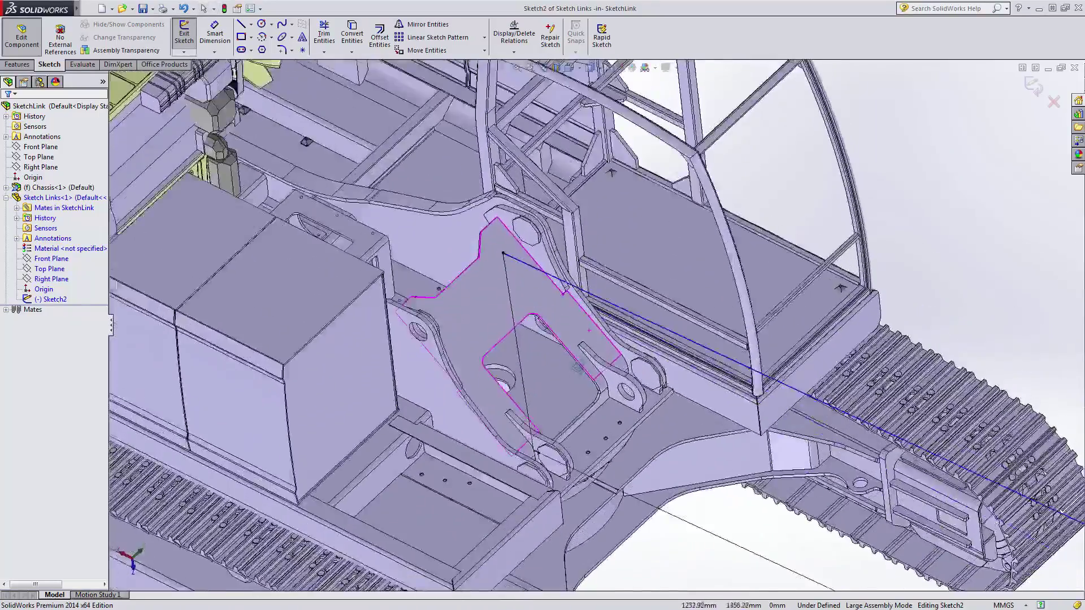
{"action": "middle_click_drag", "start_coordinate": [576, 366], "coordinate": [513, 249]}
{"action": "scroll", "coordinate": [534, 226], "scroll_direction": "down", "scroll_amount": 4}
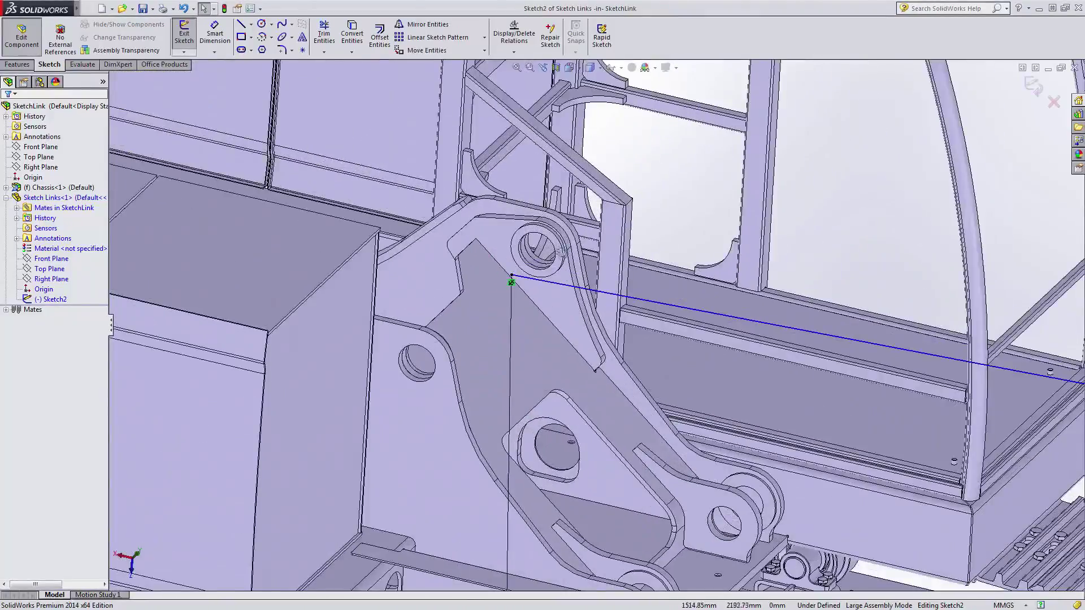
{"action": "middle_click_drag", "start_coordinate": [564, 251], "coordinate": [565, 283]}
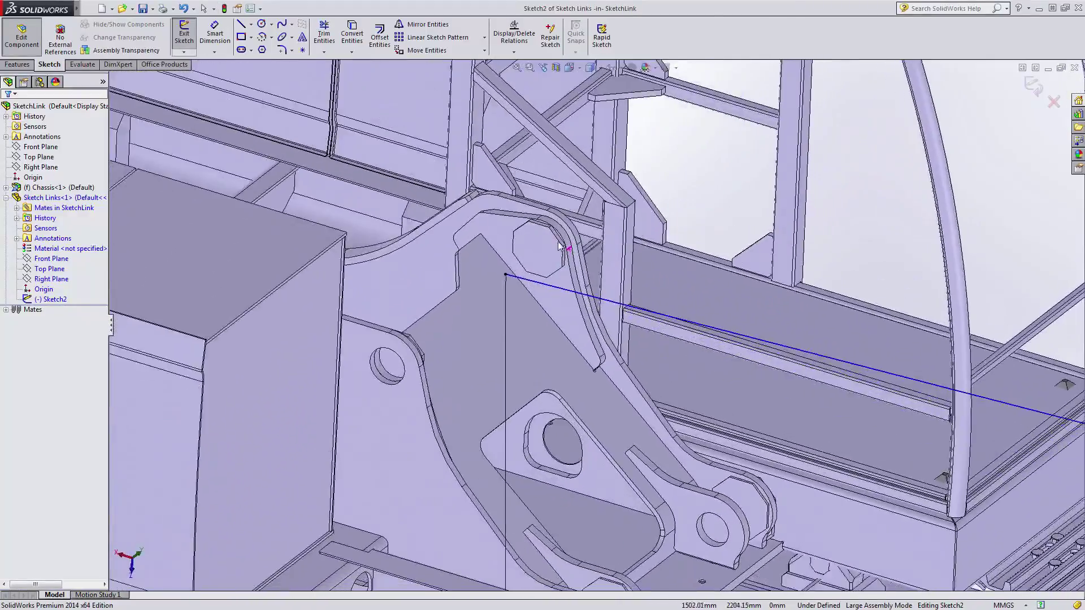
{"action": "scroll", "coordinate": [605, 320], "scroll_direction": "up", "scroll_amount": 5}
{"action": "scroll", "coordinate": [673, 441], "scroll_direction": "down", "scroll_amount": 8}
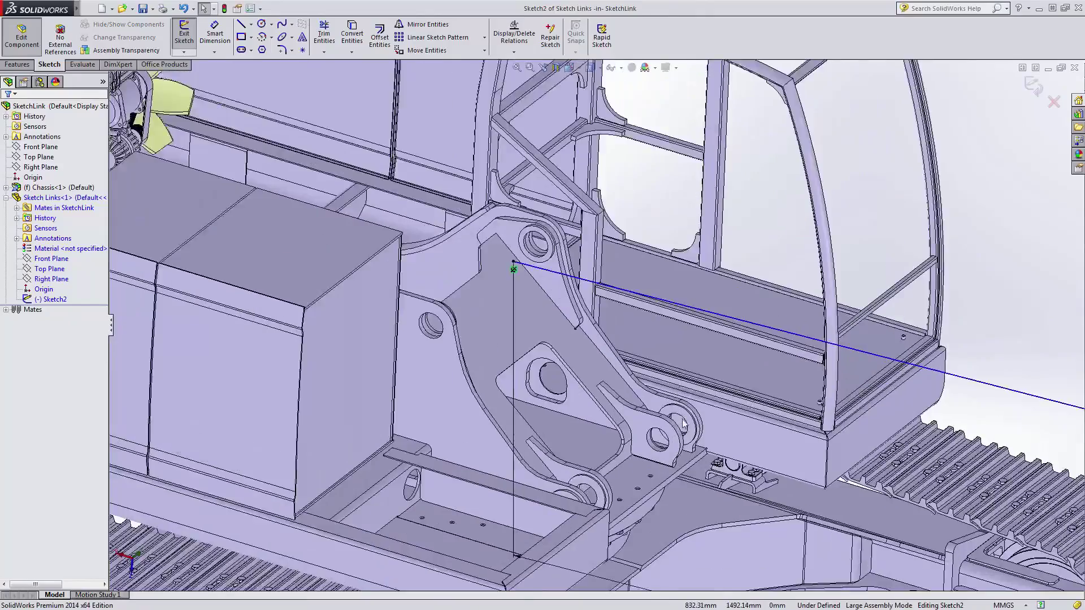
{"action": "scroll", "coordinate": [668, 446], "scroll_direction": "up", "scroll_amount": 6}
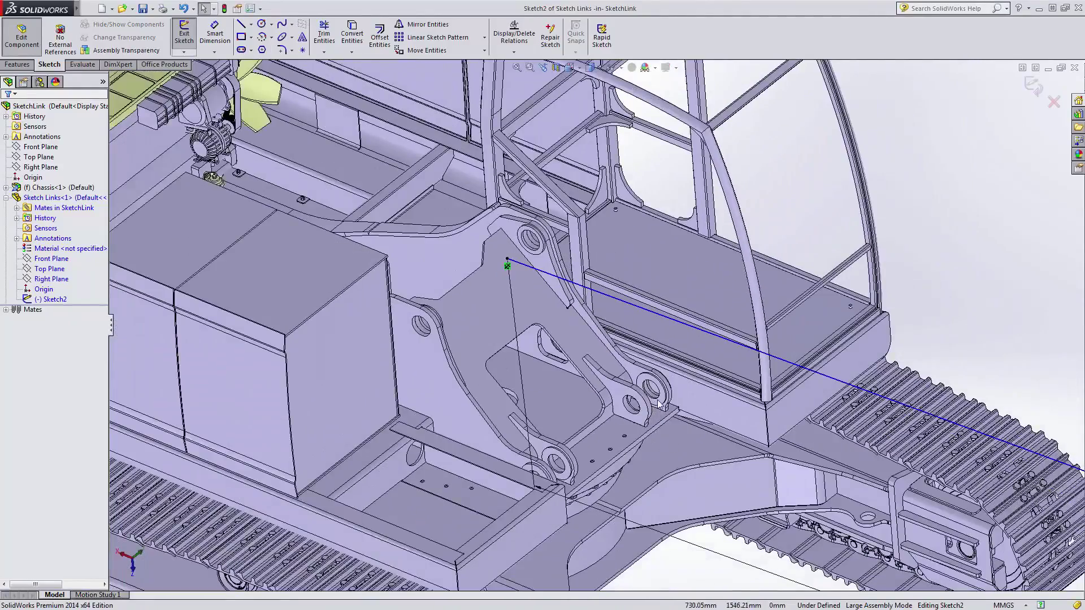
{"action": "scroll", "coordinate": [655, 406], "scroll_direction": "down", "scroll_amount": 4}
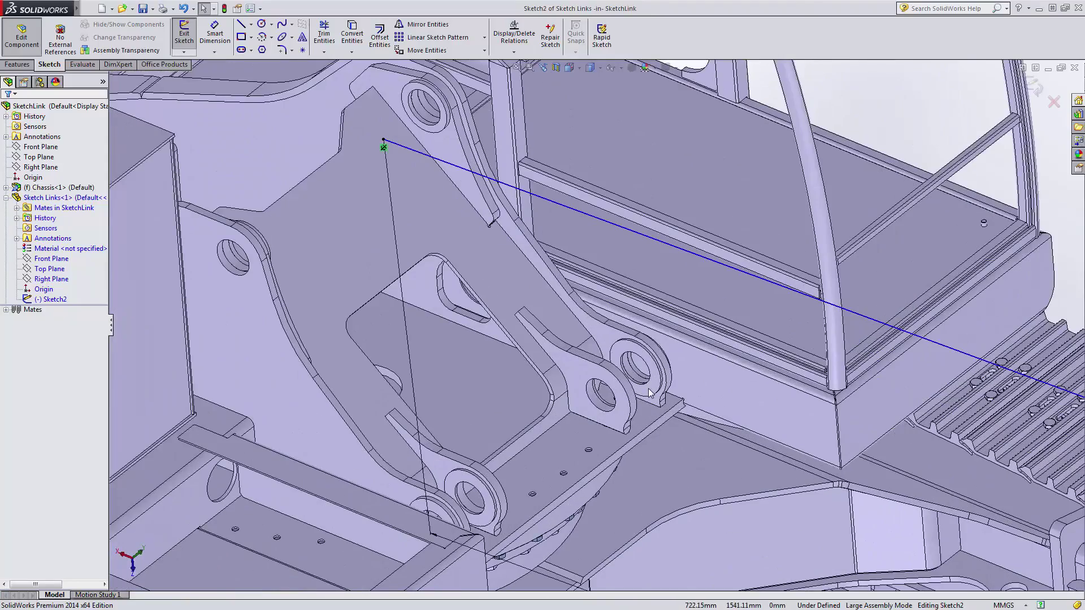
{"action": "scroll", "coordinate": [650, 392], "scroll_direction": "up", "scroll_amount": 5}
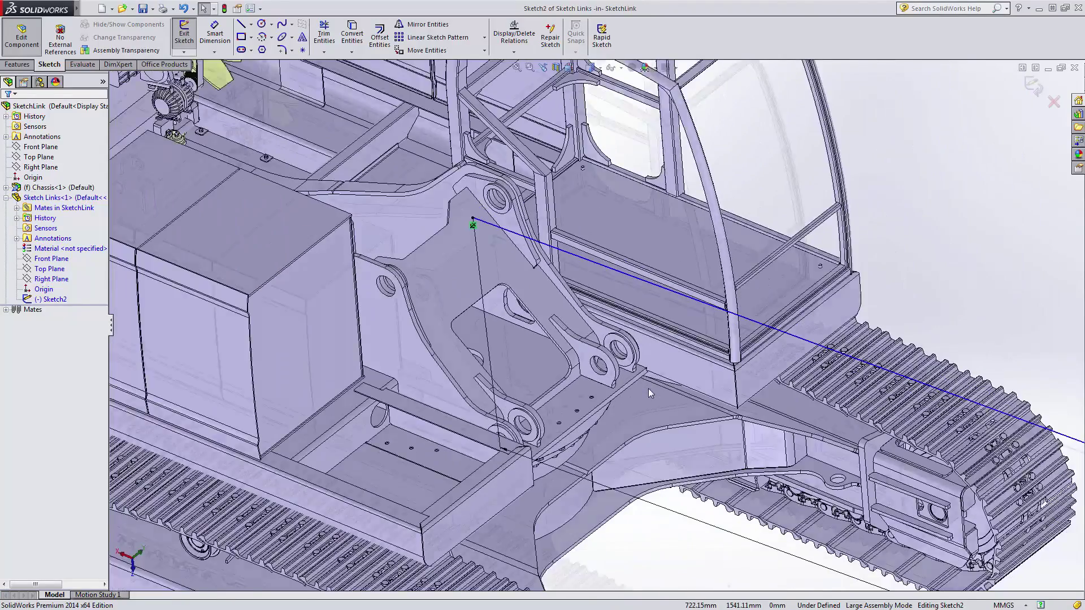
{"action": "scroll", "coordinate": [658, 389], "scroll_direction": "up", "scroll_amount": 4}
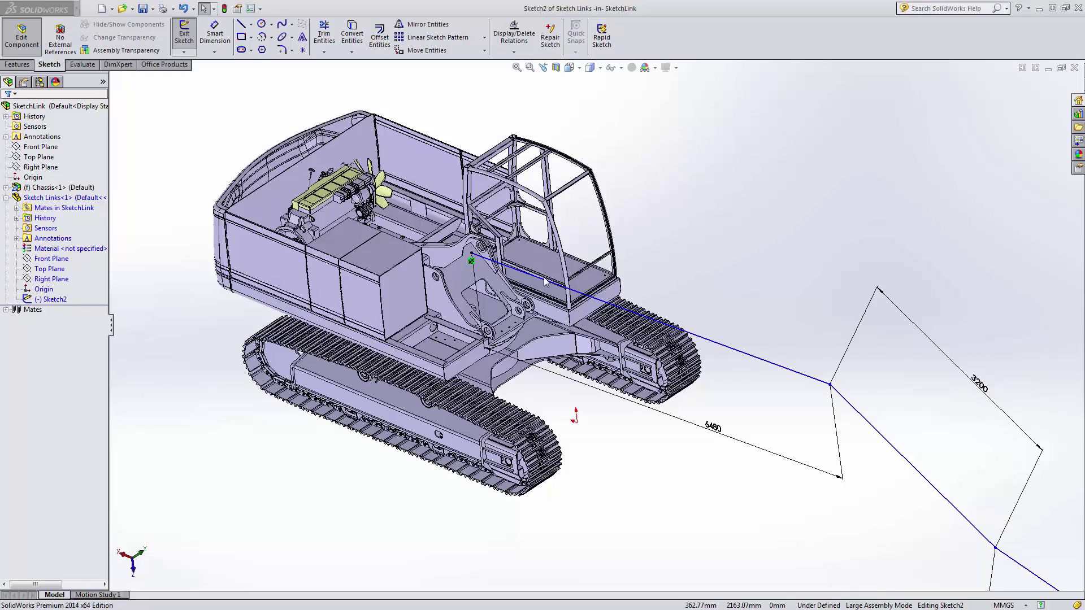
{"action": "scroll", "coordinate": [627, 308], "scroll_direction": "up", "scroll_amount": 1}
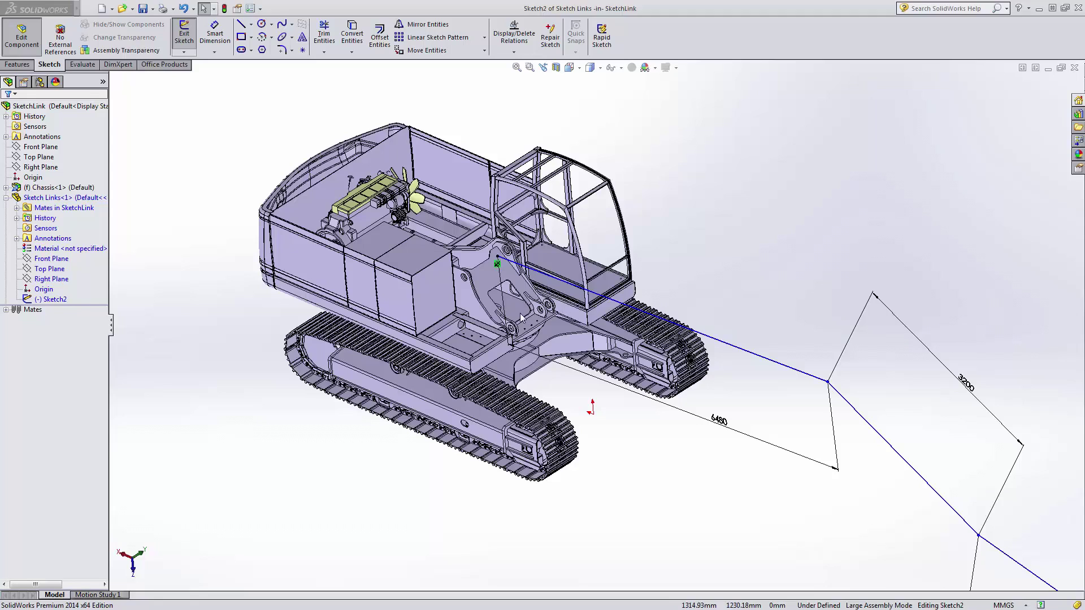
Step: Flip to the excavator's opposite side view and zoom in on the arm sketch
{"action": "mouse_move", "coordinate": [565, 252]}
{"action": "middle_mouse_down"}
{"action": "mouse_move", "coordinate": [654, 250]}
{"action": "mouse_move", "coordinate": [654, 276]}
{"action": "mouse_move", "coordinate": [761, 290]}
{"action": "mouse_move", "coordinate": [765, 307]}
{"action": "mouse_move", "coordinate": [755, 313]}
{"action": "middle_mouse_up"}
{"action": "key", "text": "f"}
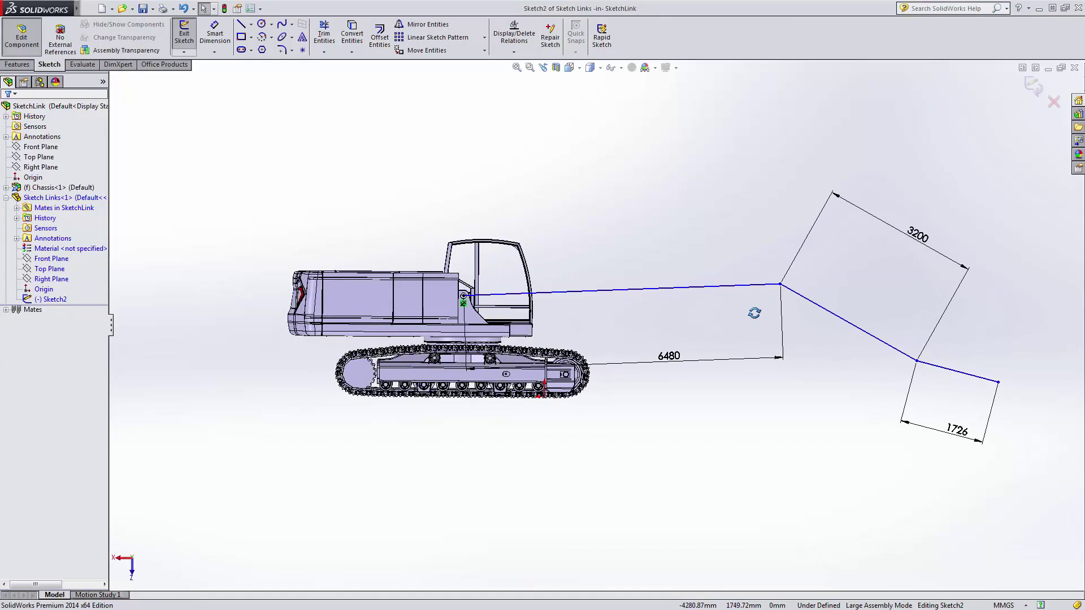
{"action": "key", "text": "ctrl+2"}
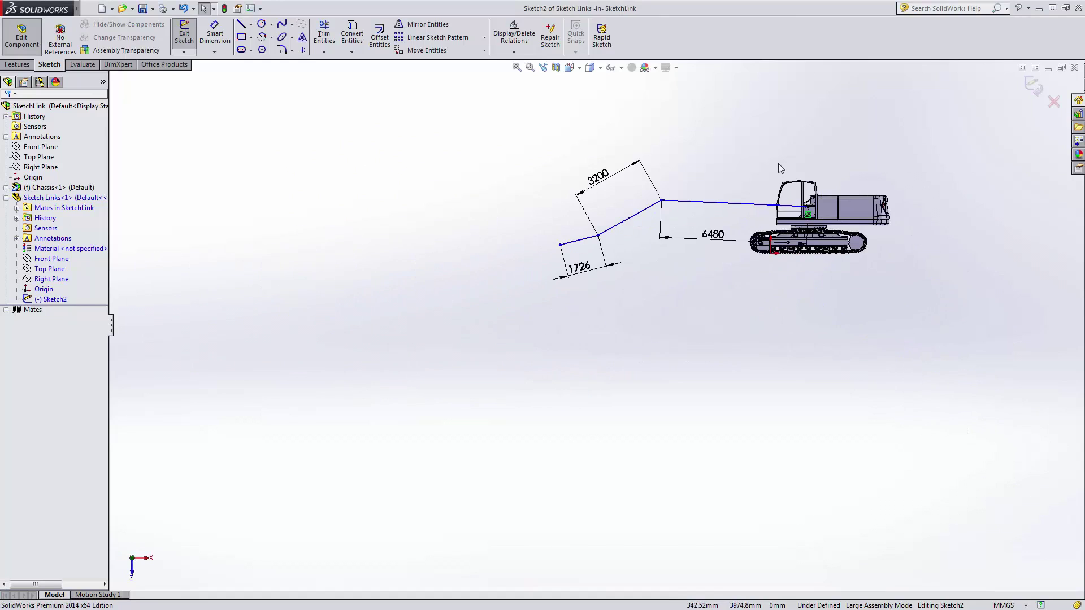
{"action": "scroll", "coordinate": [778, 164], "scroll_direction": "down", "scroll_amount": 5}
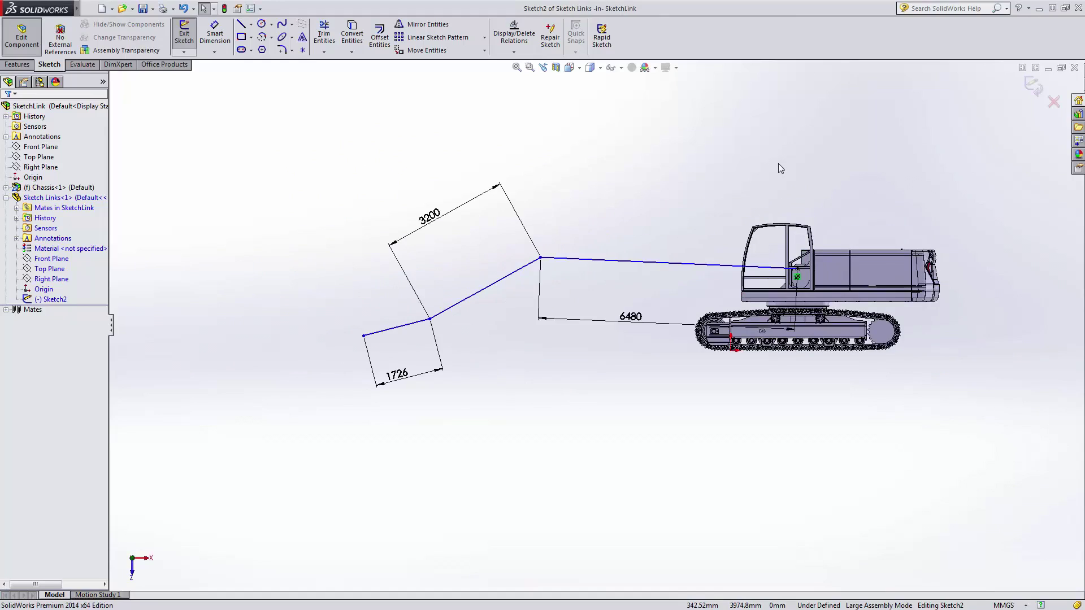
{"action": "scroll", "coordinate": [778, 164], "scroll_direction": "down", "scroll_amount": 2}
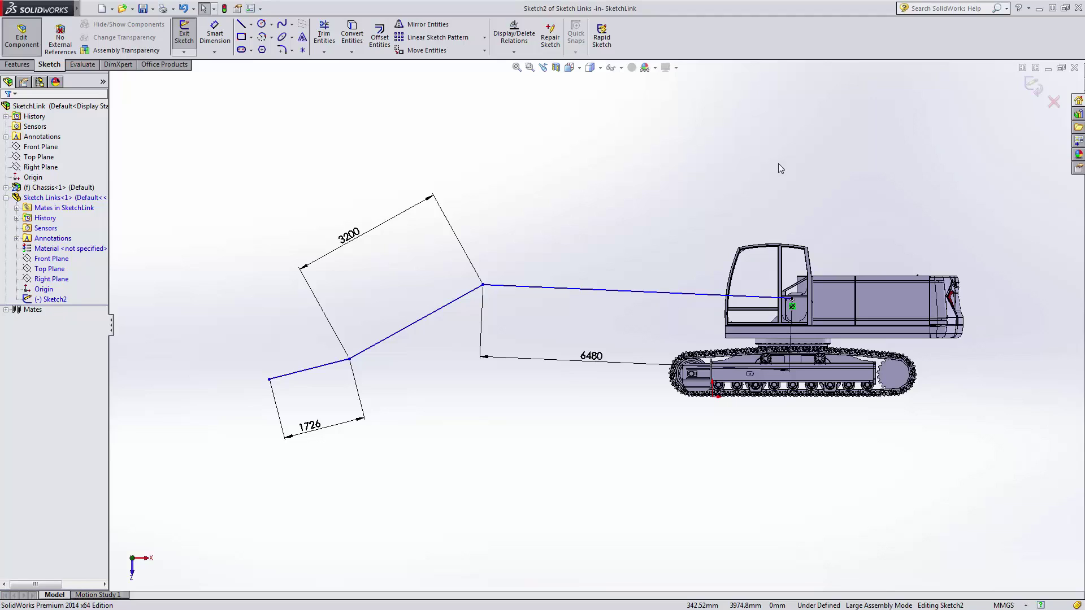
Step: Start the Smart Dimension tool with the D shortcut
{"action": "key", "text": "d"}
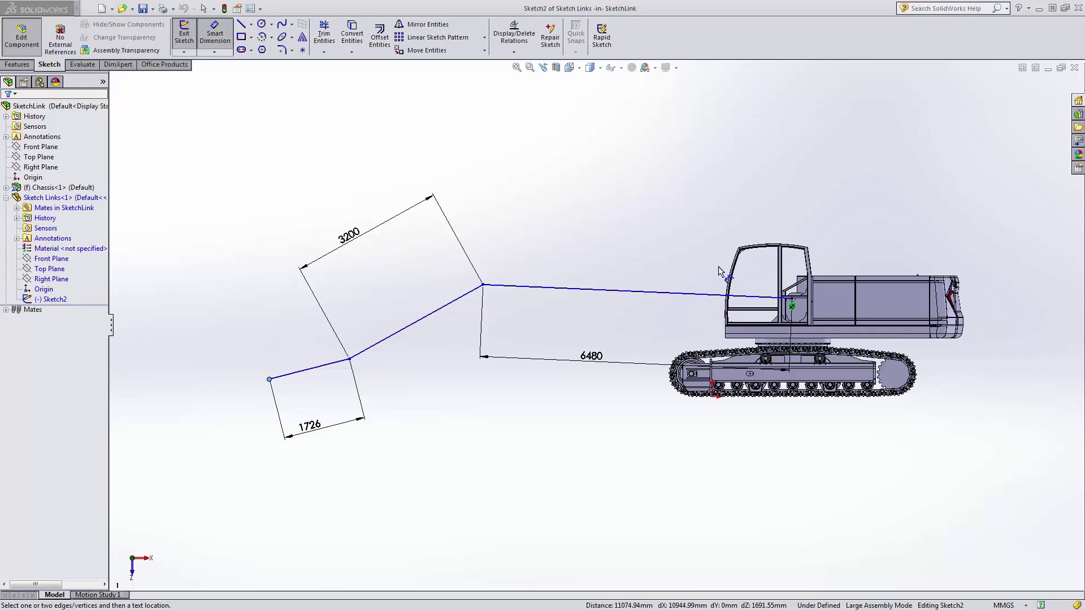
{"action": "left_click", "coordinate": [610, 206]}
{"action": "left_click", "coordinate": [617, 314]}
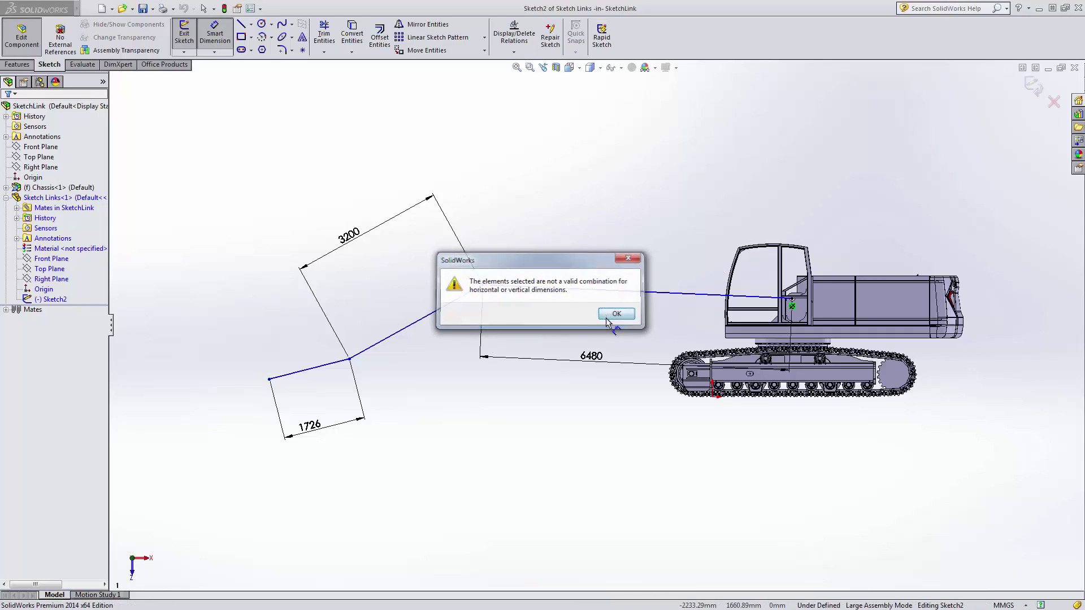
{"action": "left_click", "coordinate": [269, 380]}
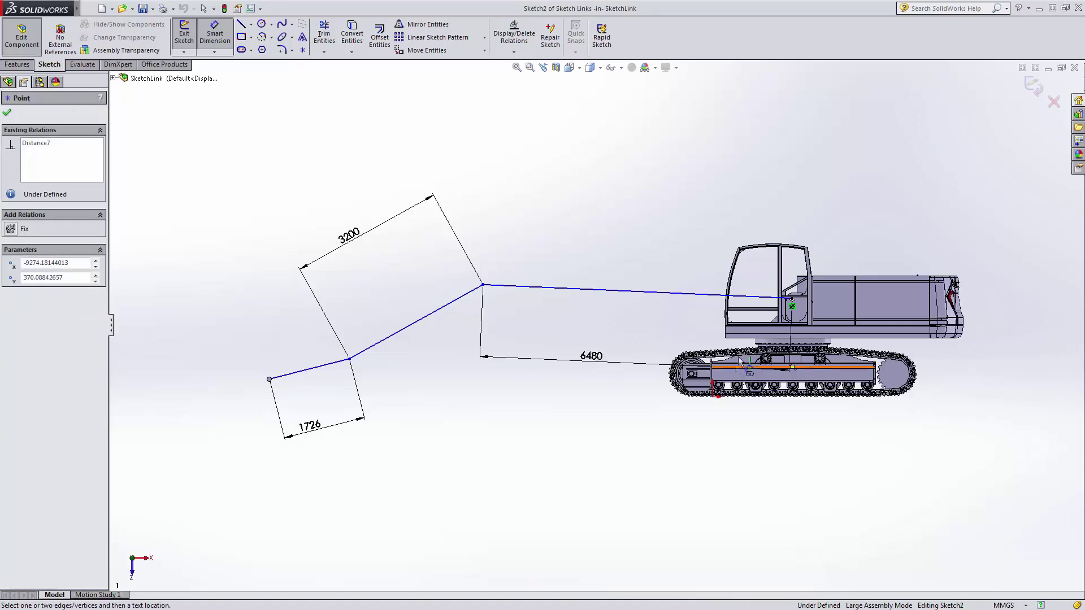
{"action": "left_click", "coordinate": [794, 305]}
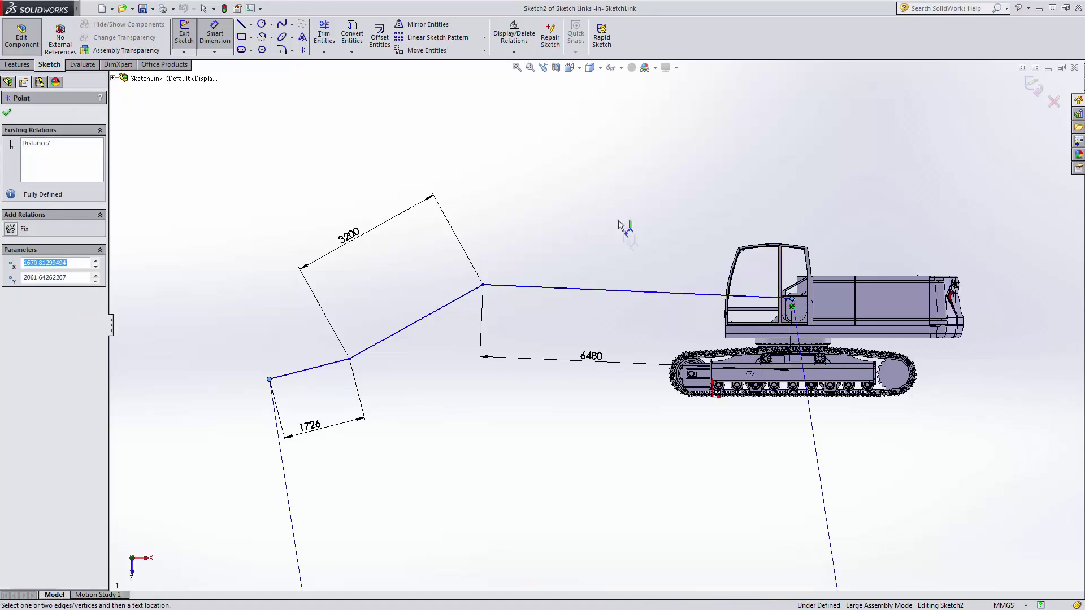
{"action": "left_click", "coordinate": [605, 139]}
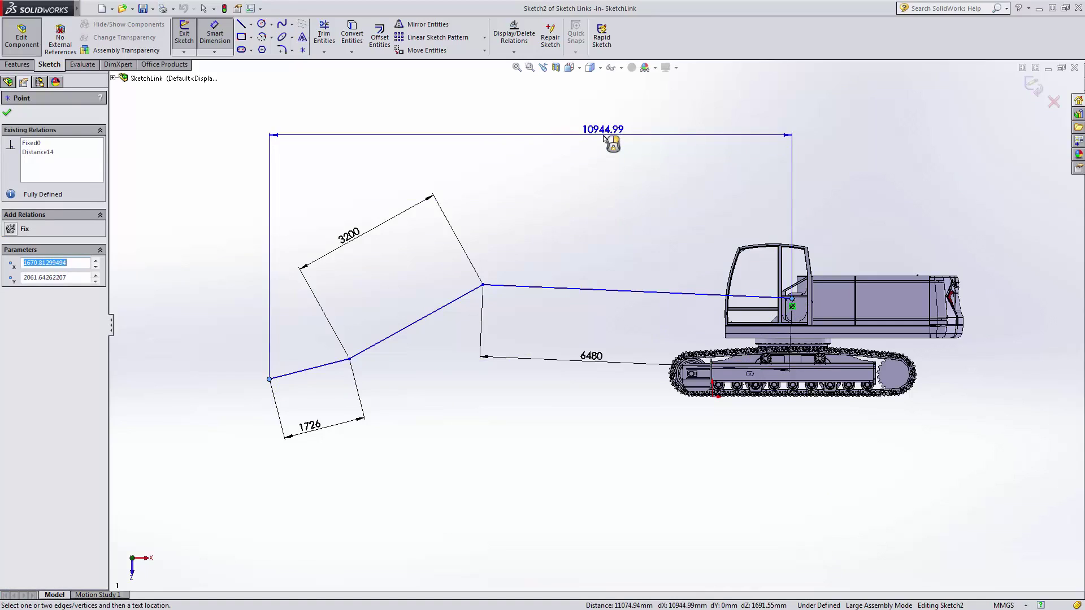
{"action": "key", "text": "Escape"}
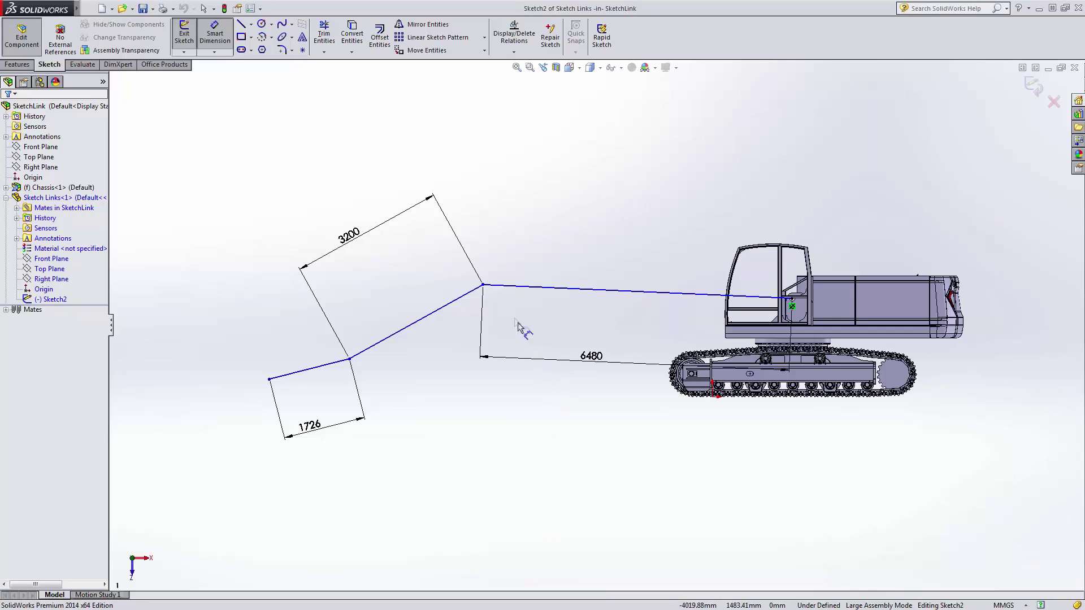
Step: Inspect the 6480 boom and 3200 arm lines, cancelling the pending dimensions
{"action": "left_click", "coordinate": [506, 287]}
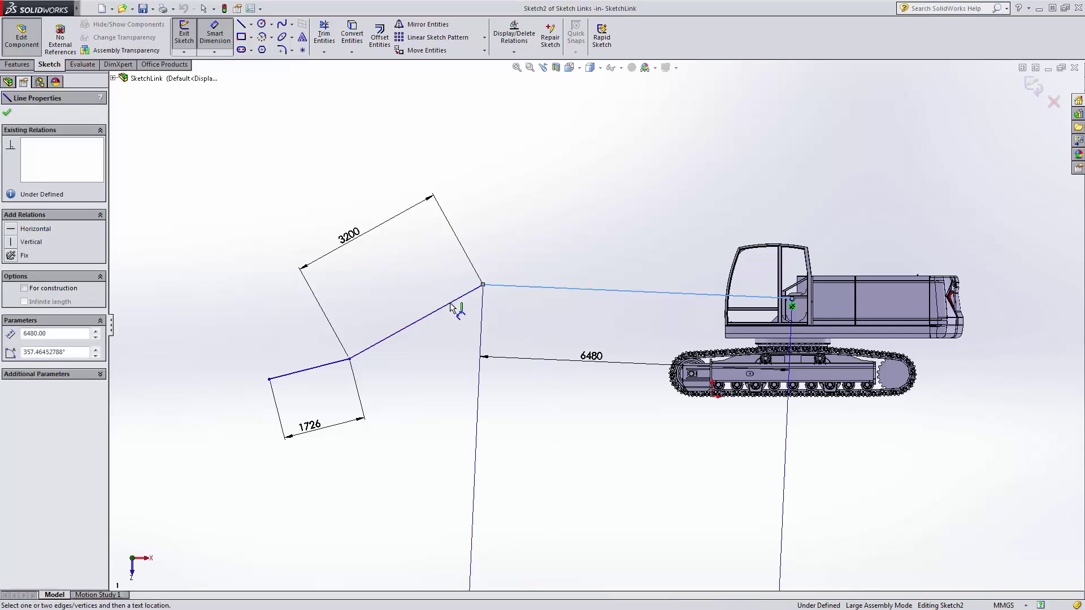
{"action": "left_click", "coordinate": [450, 305]}
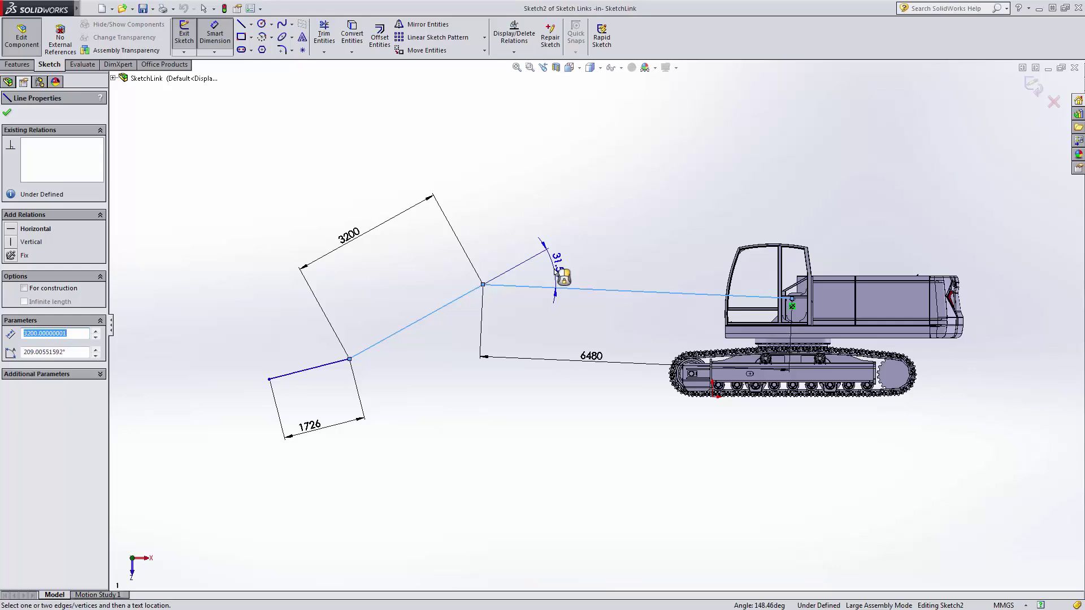
{"action": "key", "text": "Escape"}
{"action": "left_click", "coordinate": [431, 317]}
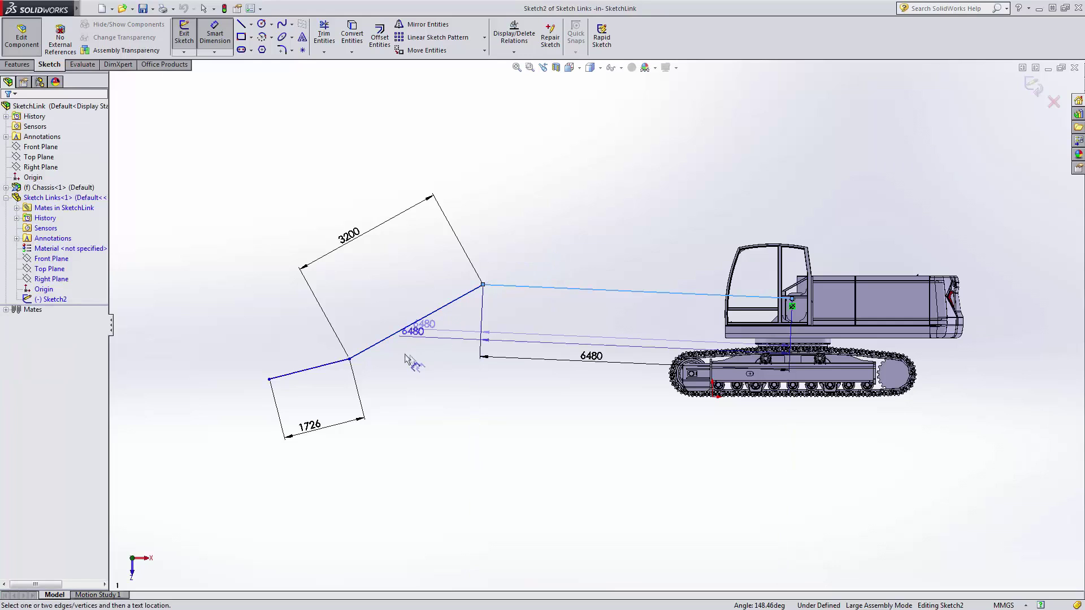
{"action": "key", "text": "Escape"}
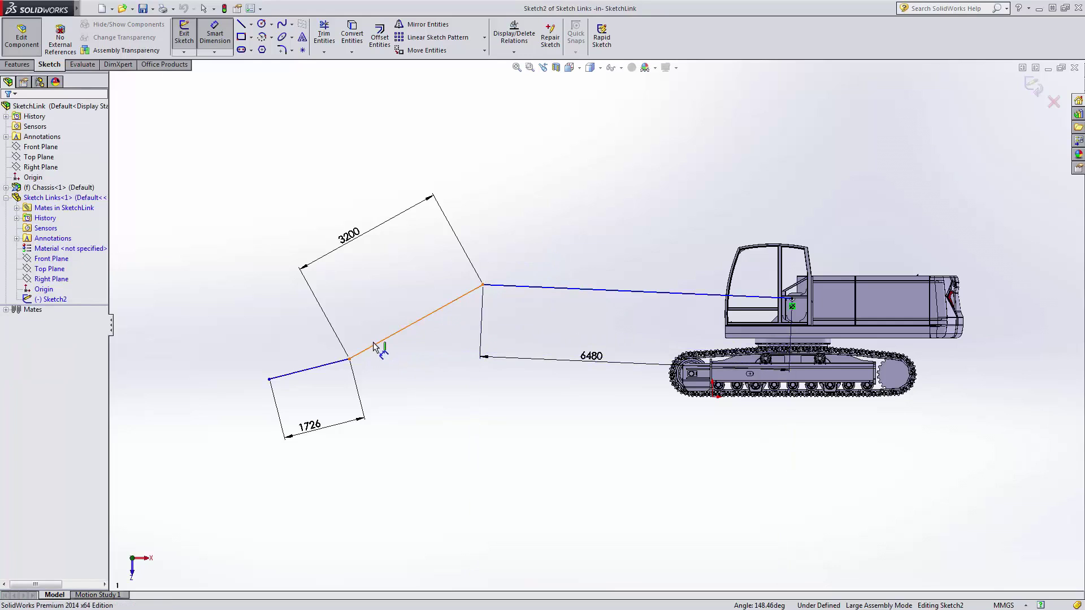
Step: Check the 3200 arm and 1726 end lines, then exit Smart Dimension
{"action": "left_click", "coordinate": [370, 354]}
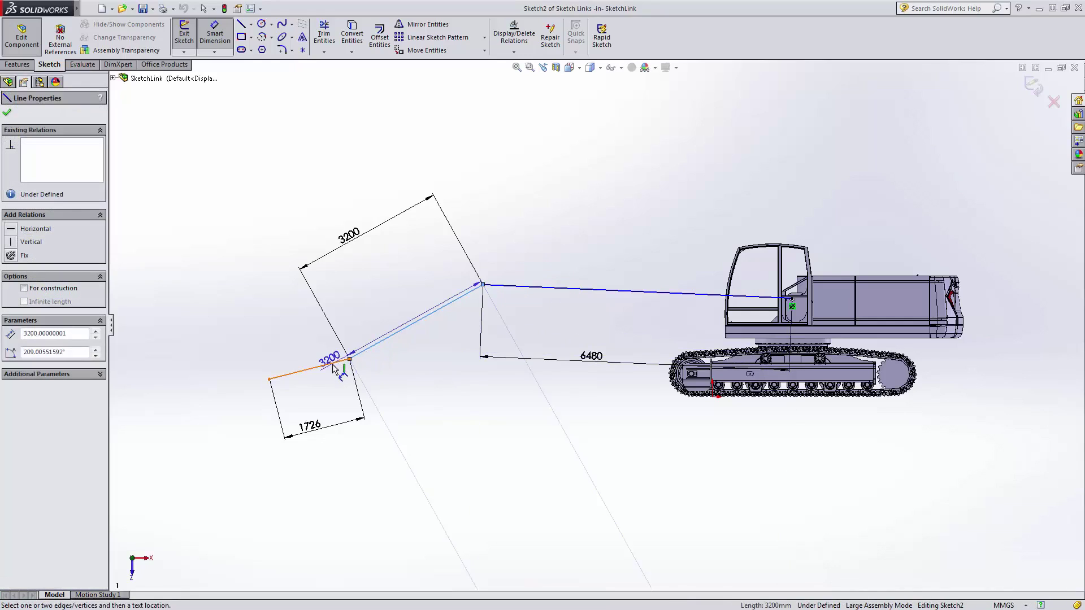
{"action": "left_click", "coordinate": [327, 372]}
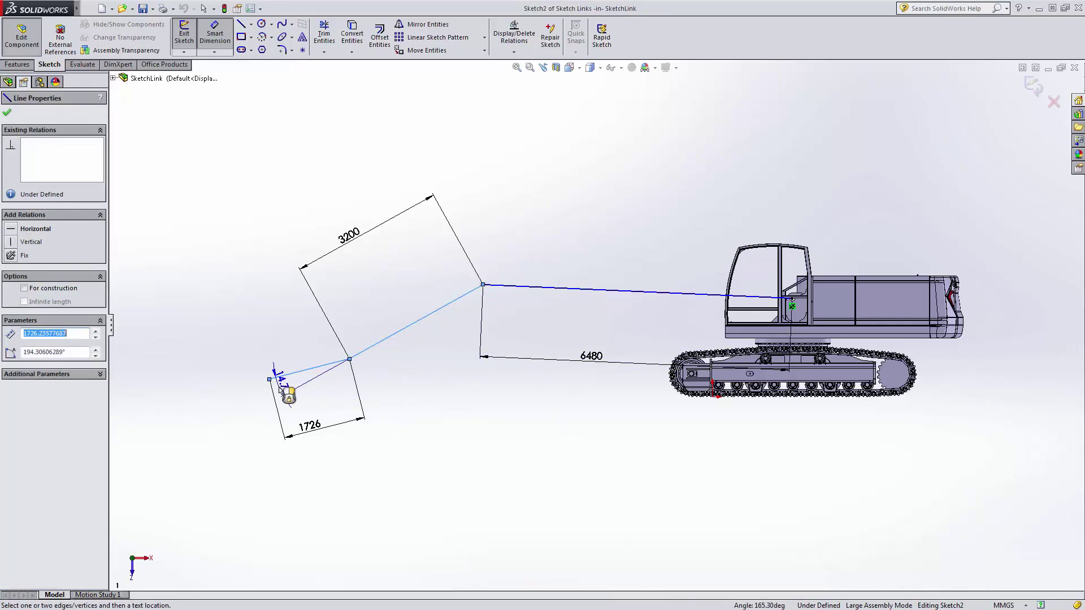
{"action": "key", "text": "Escape"}
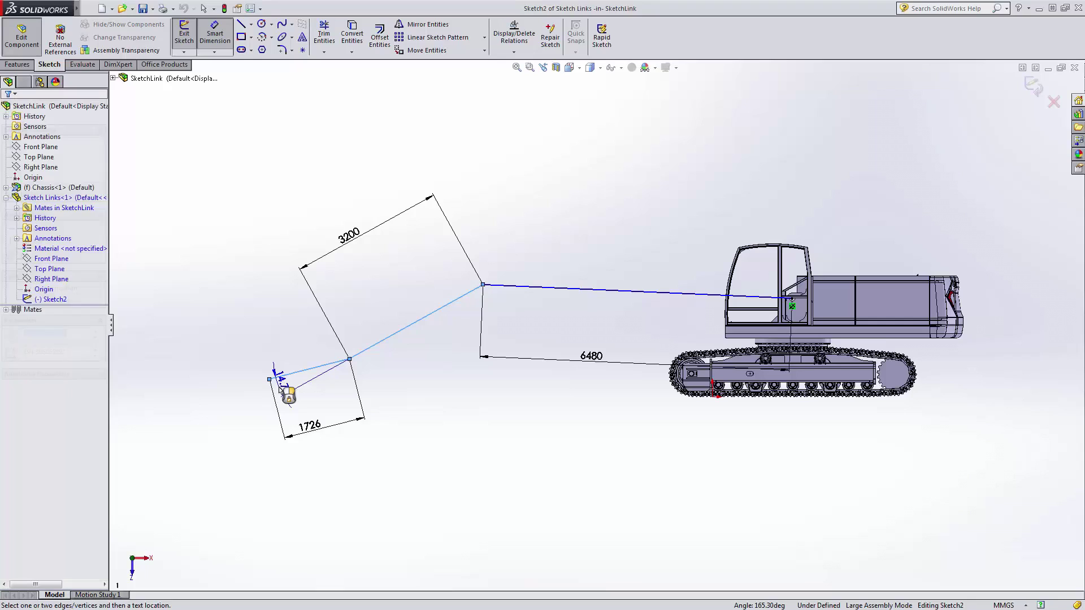
{"action": "key", "text": "Escape"}
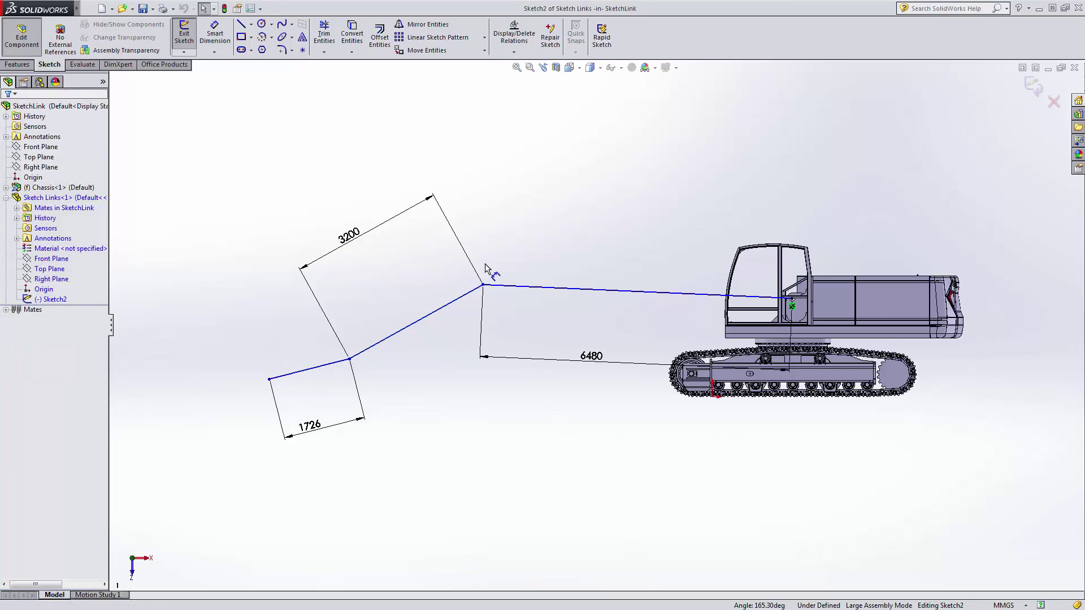